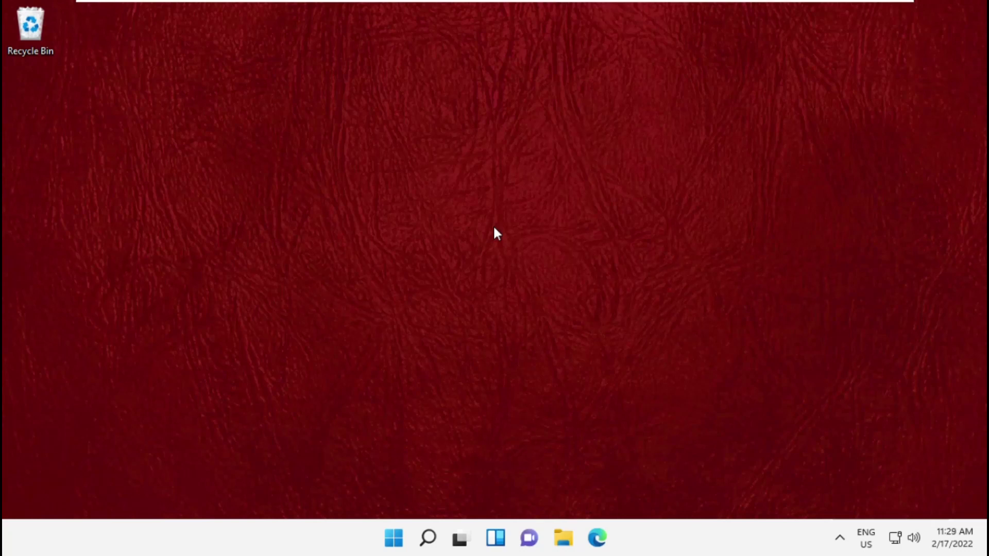
Step: Search for 'Cmd' and launch Command Prompt with Run as administrator
click(427, 538)
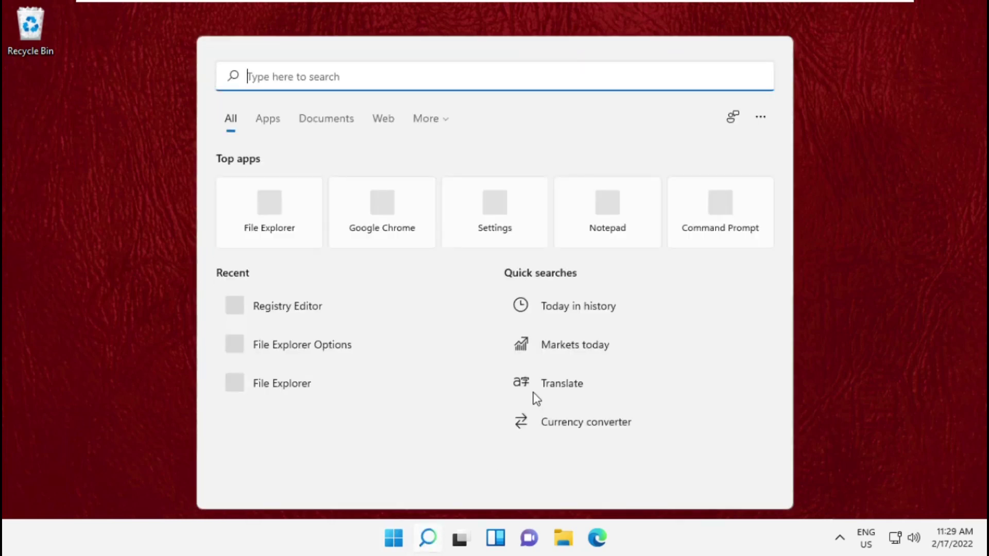
text(Cmd)
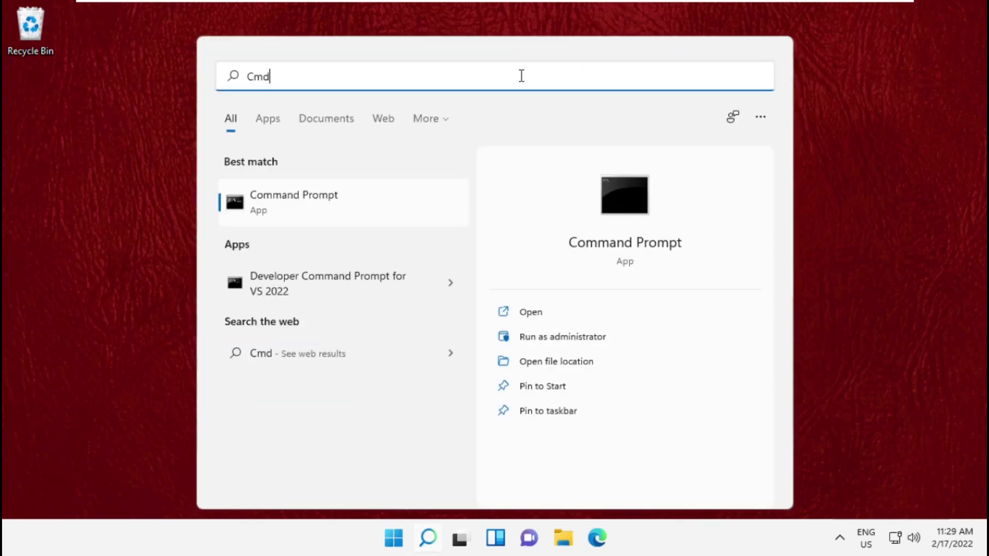
right_click(356, 203)
click(427, 231)
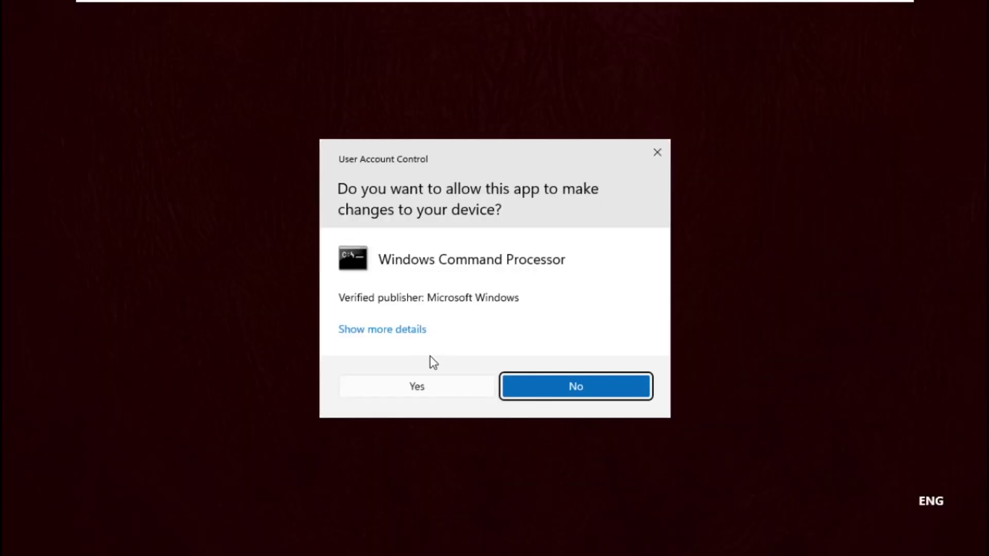
Step: Approve UAC, then run ipconfig /release, /flushdns and /renew to get 192.168.163.128
click(418, 387)
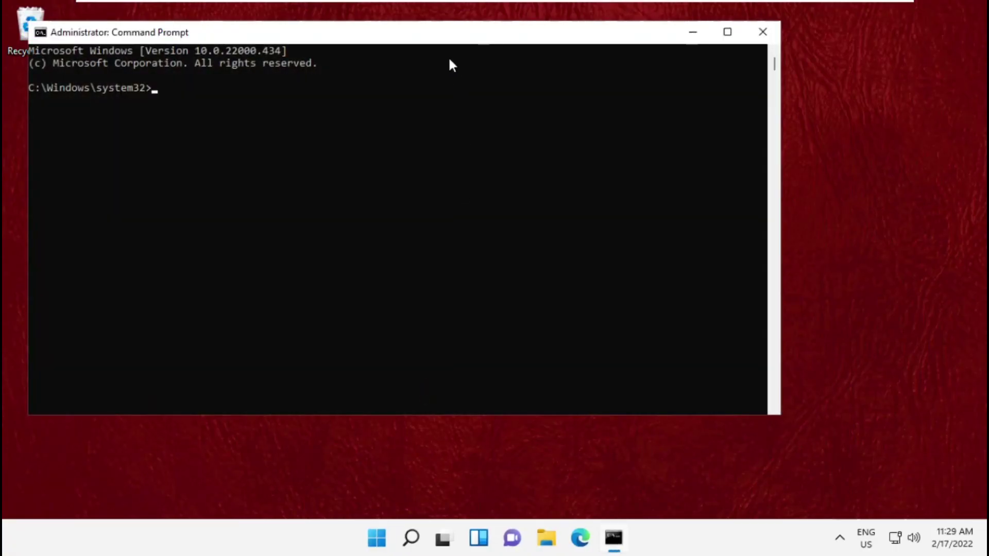
drag(445, 38, 522, 51)
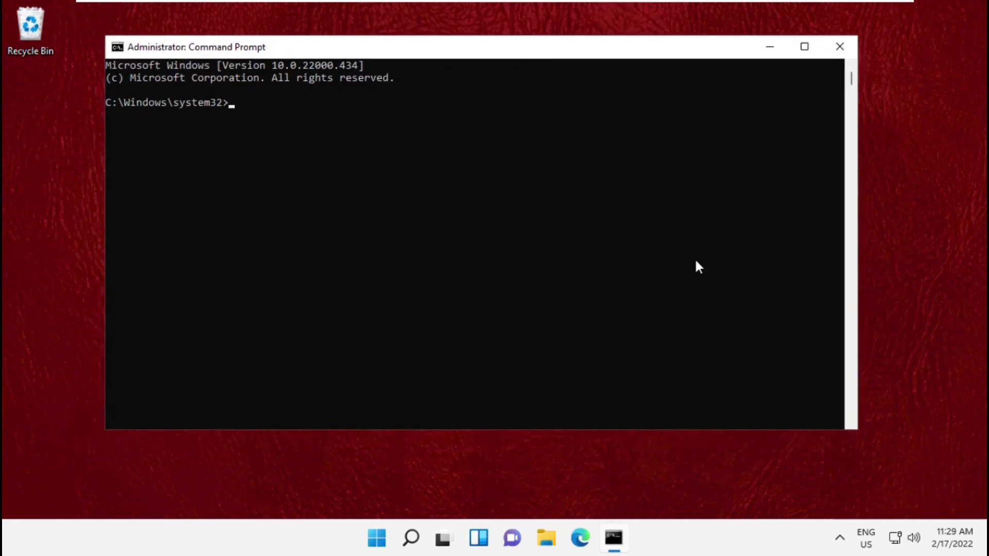
text(ipconfig /release)
key(Return)
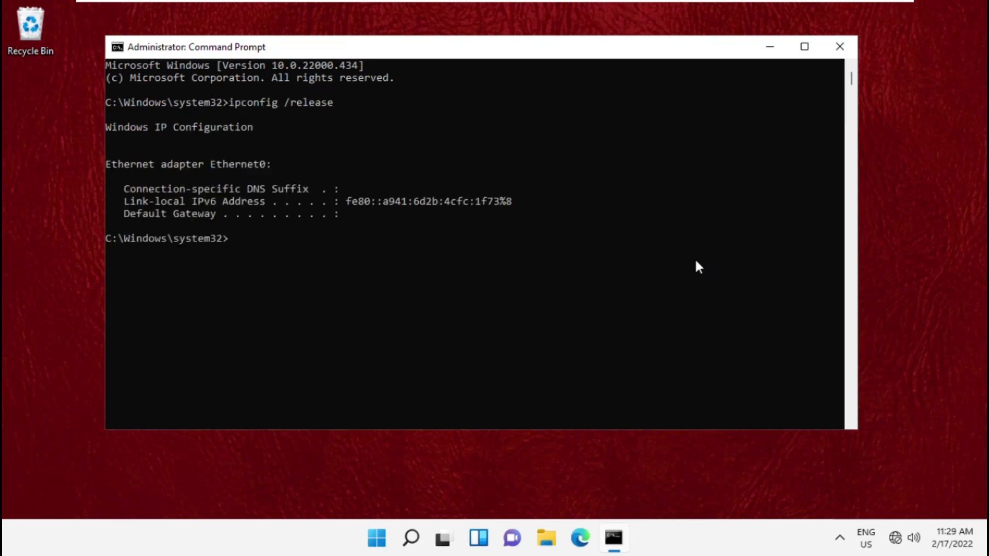
text(ipconfig /flus)
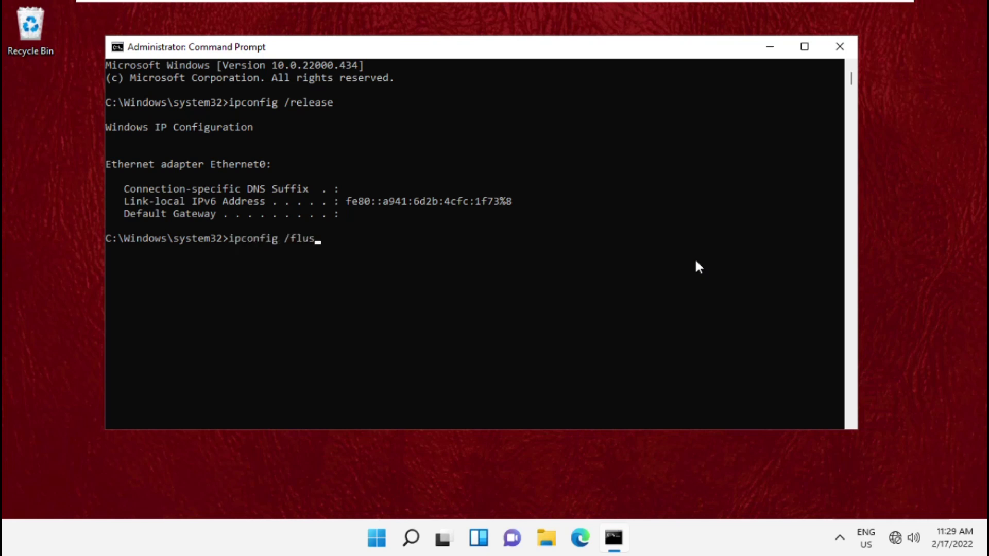
text(hdns)
key(Return)
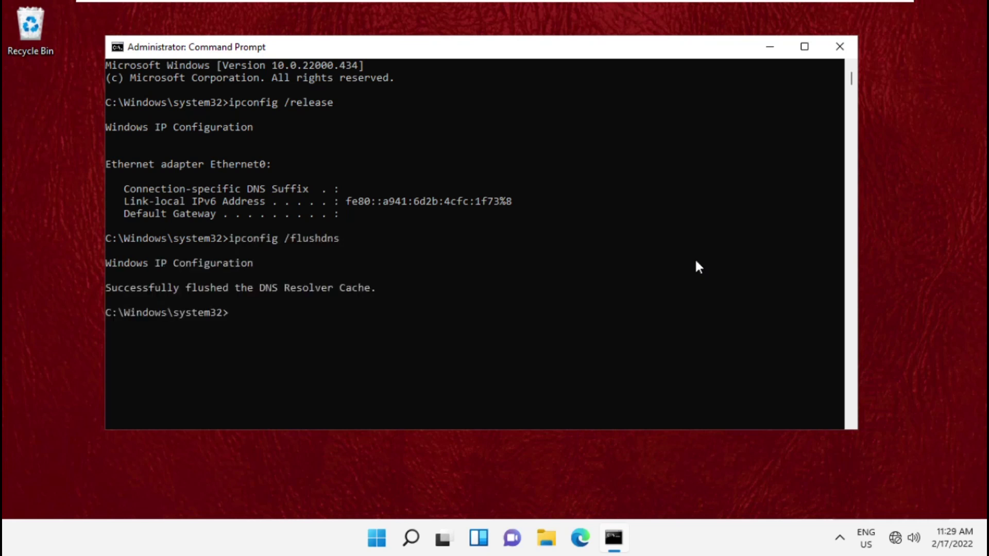
text(ipconfig /renew)
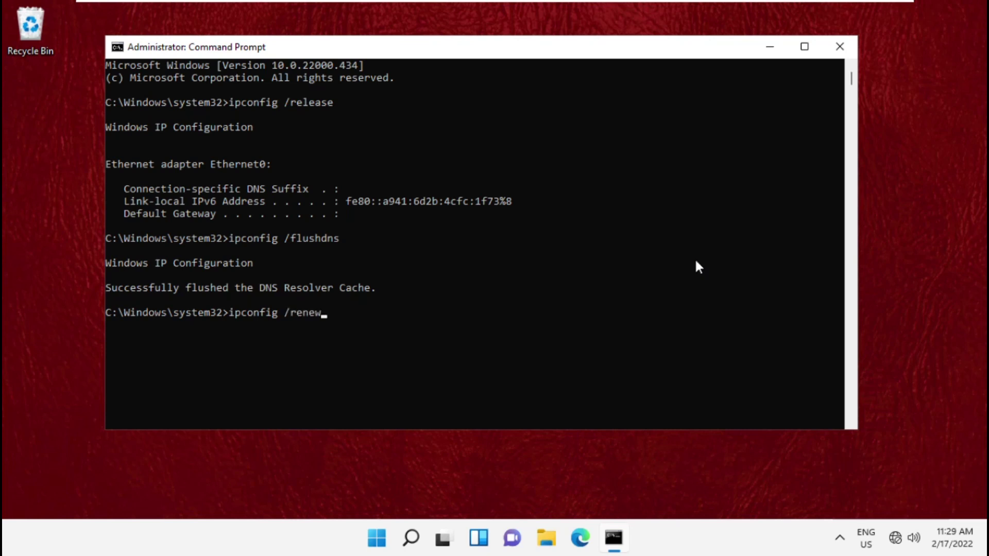
key(Return)
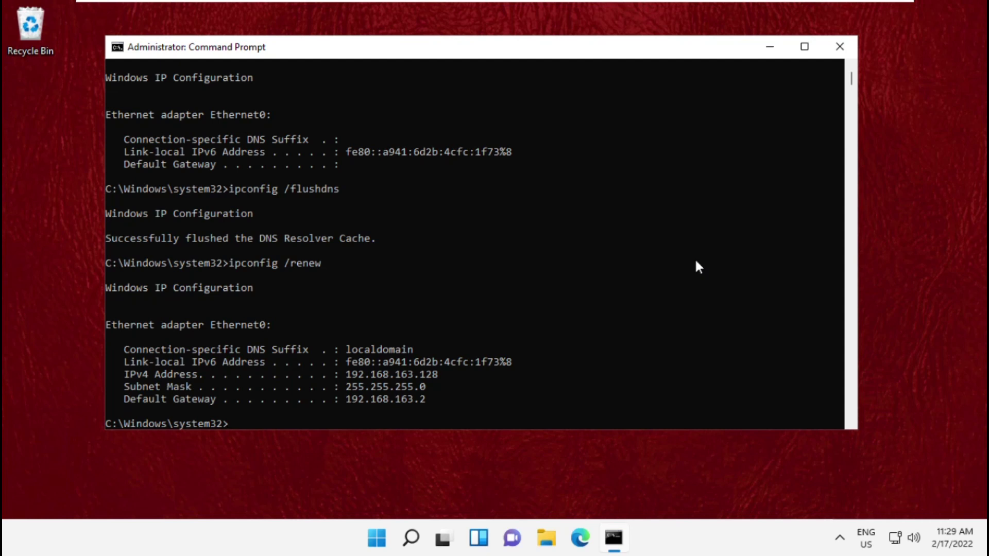
scroll(696, 262, down, 9)
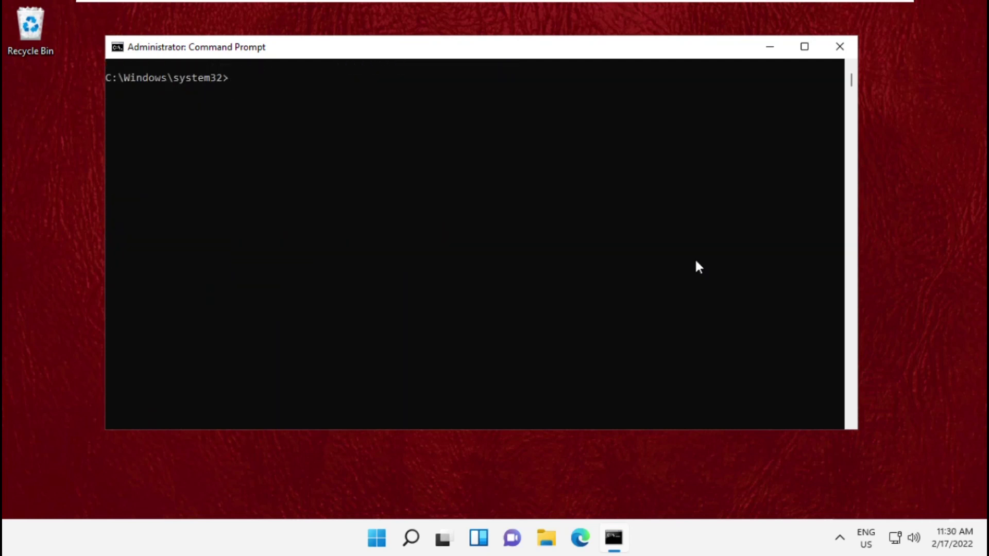
Step: Try 'nt ip set dns' (unrecognized), then run netsh winsock reset
text(nt ip set dns)
key(Return)
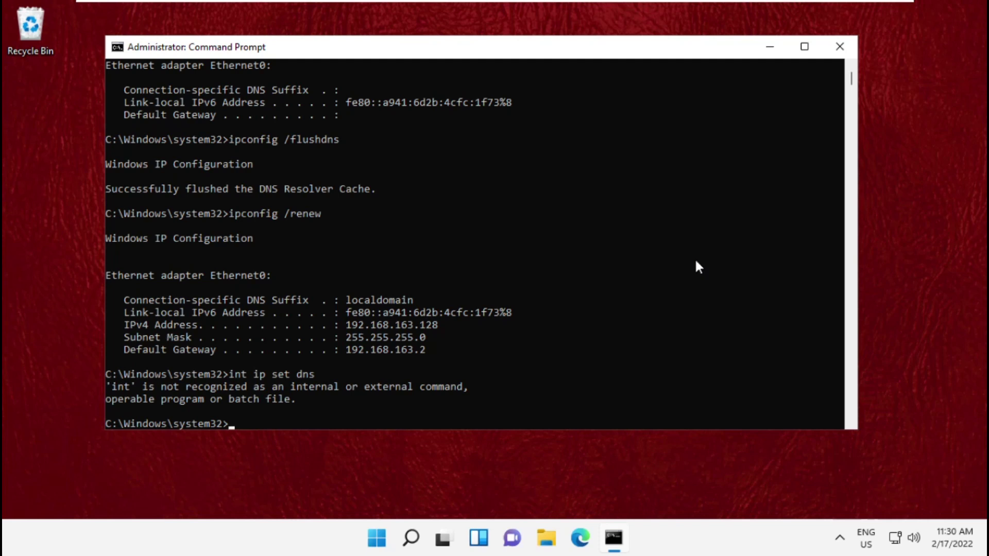
scroll(696, 263, down, 9)
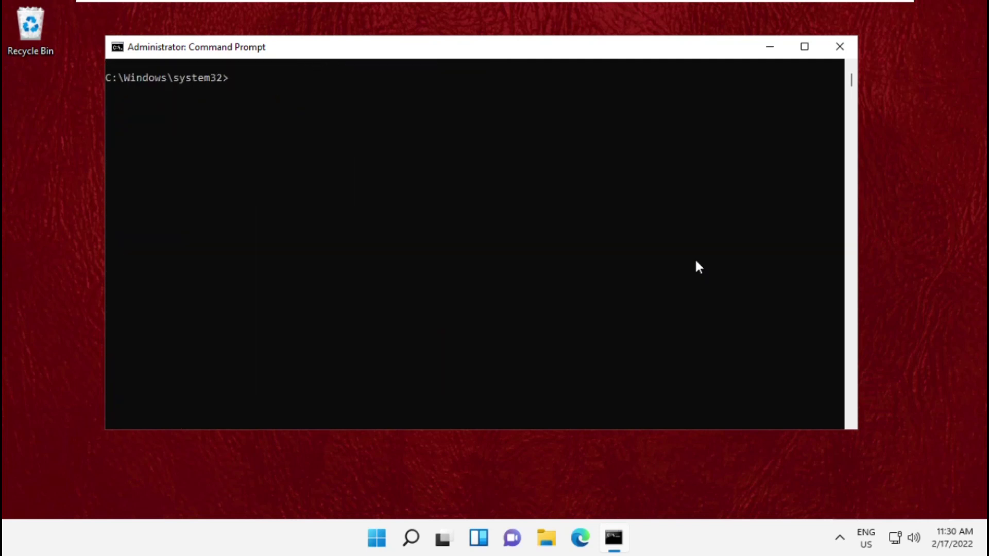
text(netsh winsock reset)
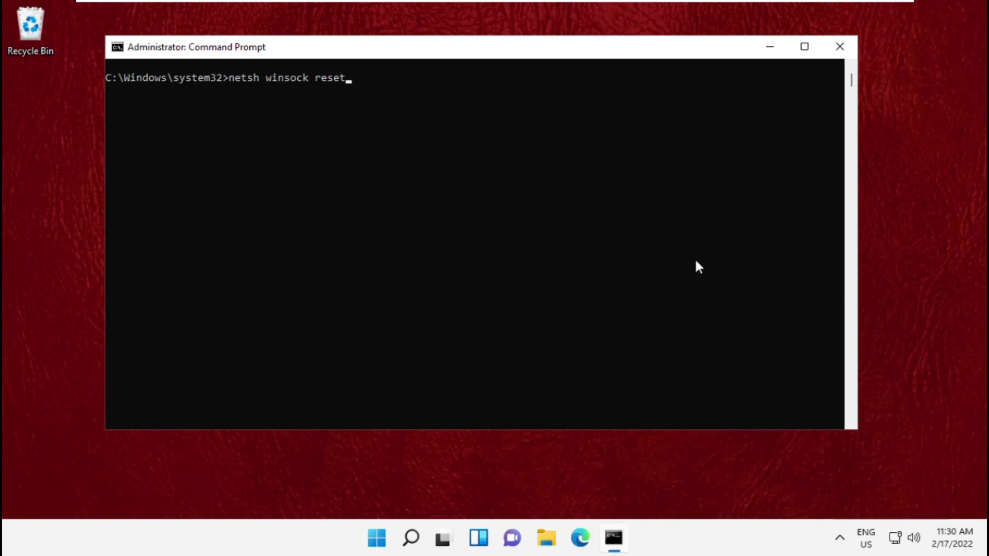
key(Return)
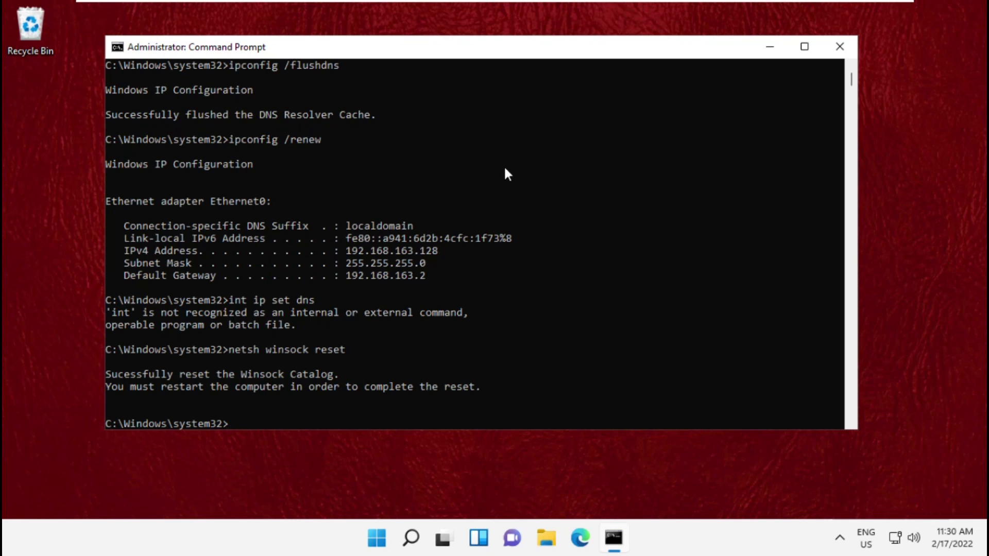
Step: Close the console, open Task Manager via search, and start a new task
click(839, 47)
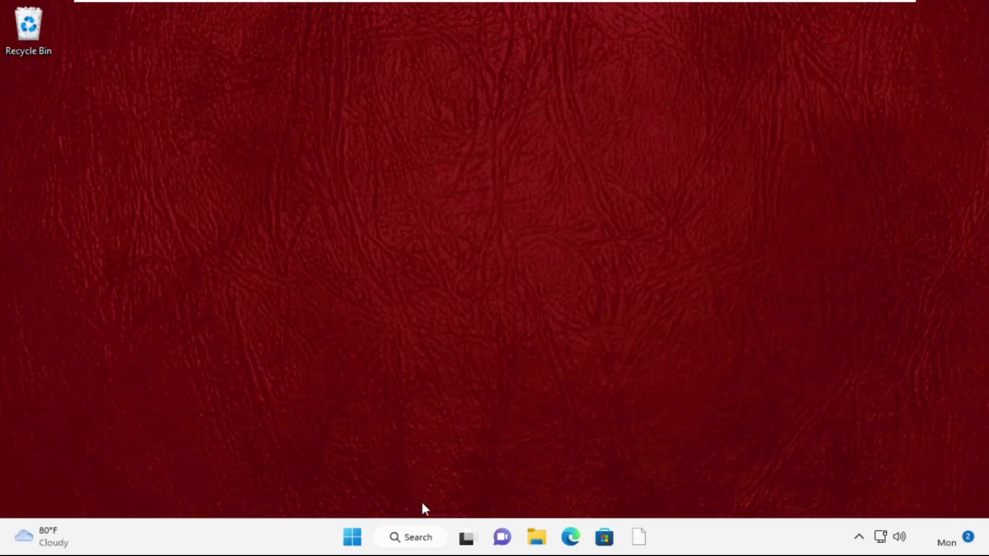
click(418, 537)
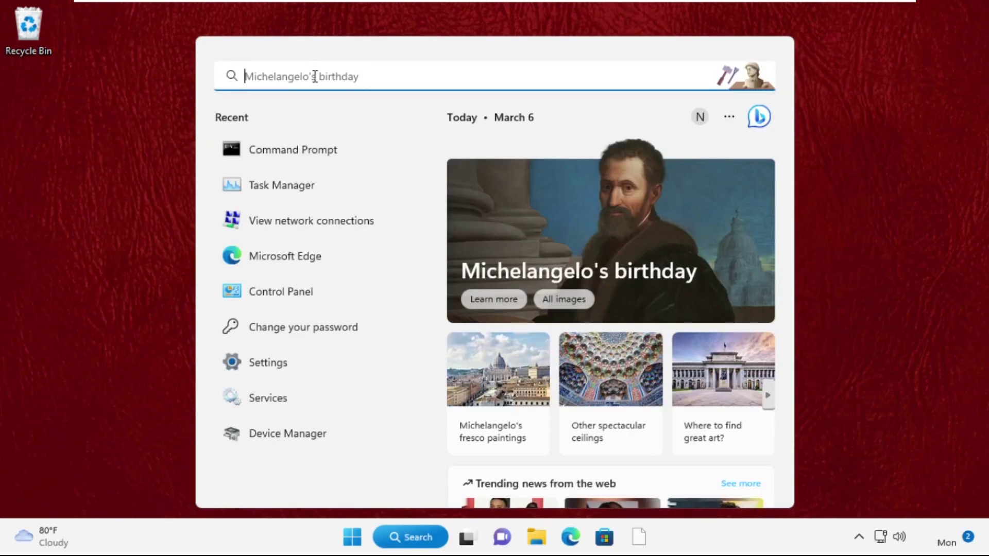
text(task mana)
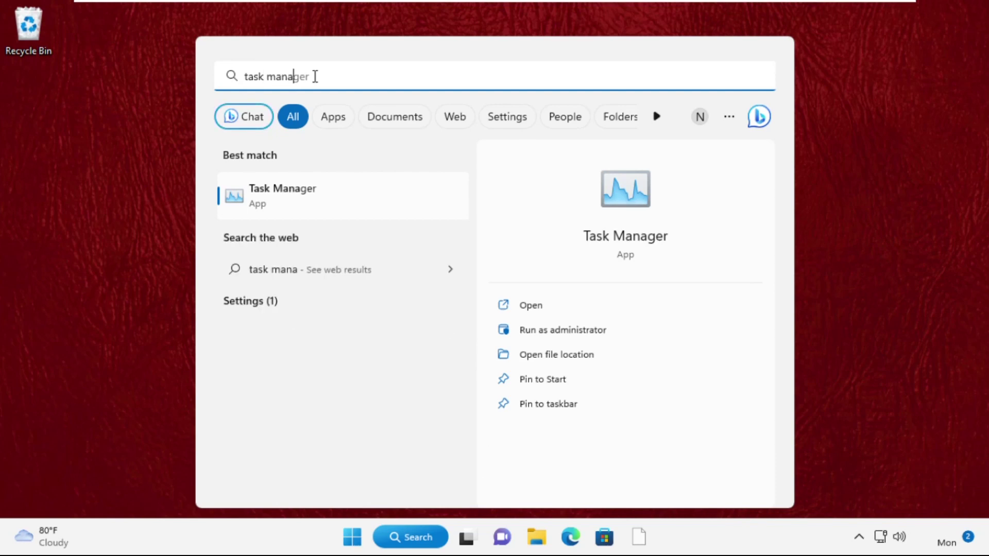
text(ger)
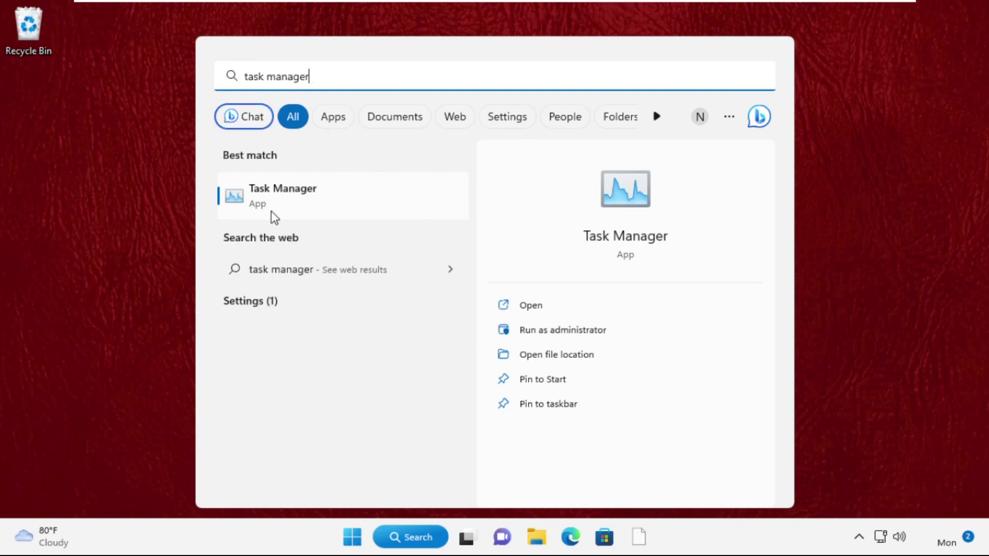
click(287, 201)
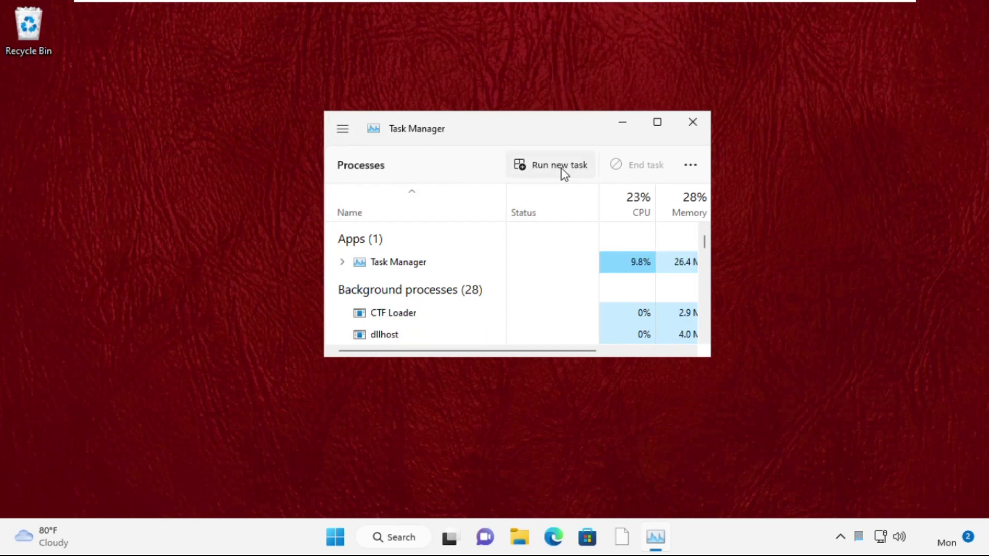
click(561, 168)
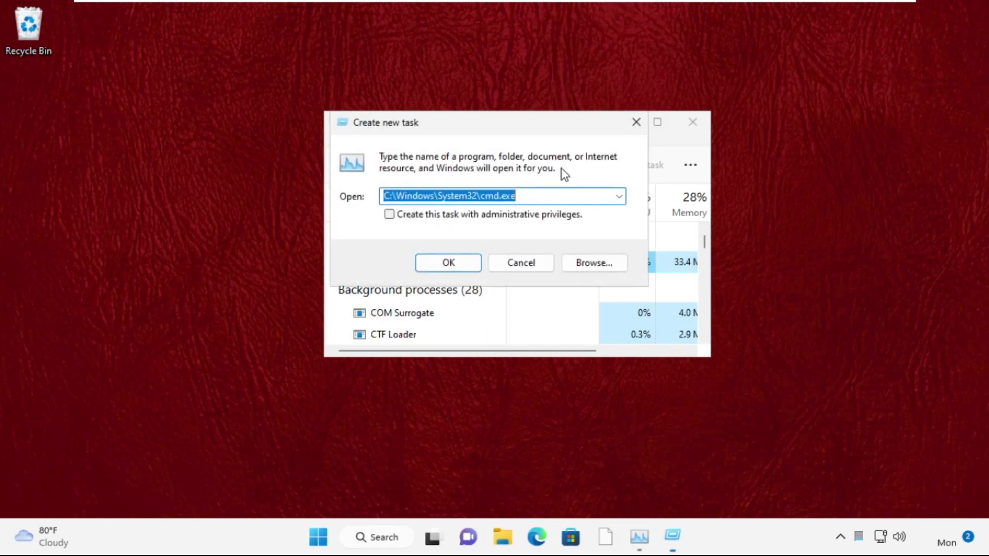
Step: Browse from This PC through Local Disk (C:) and Windows into System32
click(597, 264)
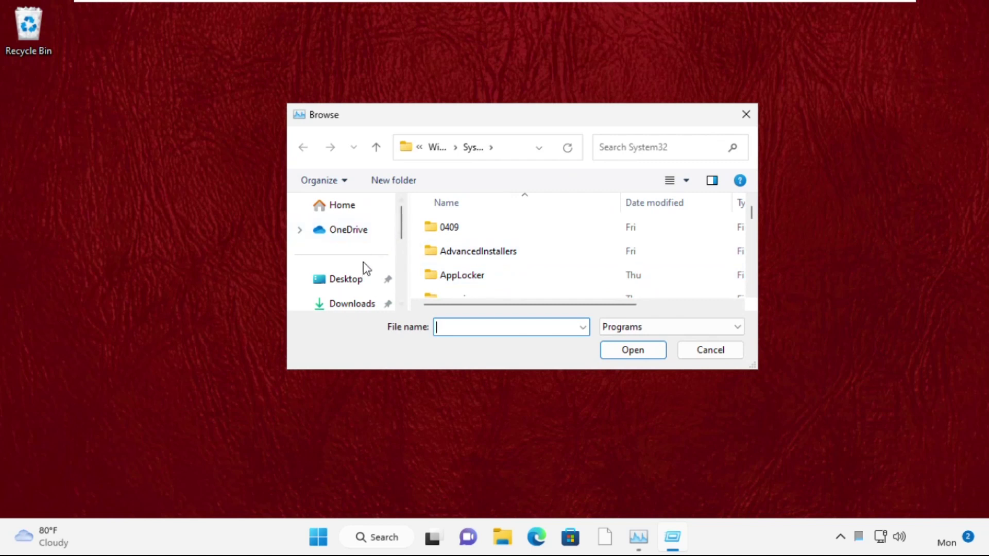
scroll(360, 273, down, 5)
click(354, 279)
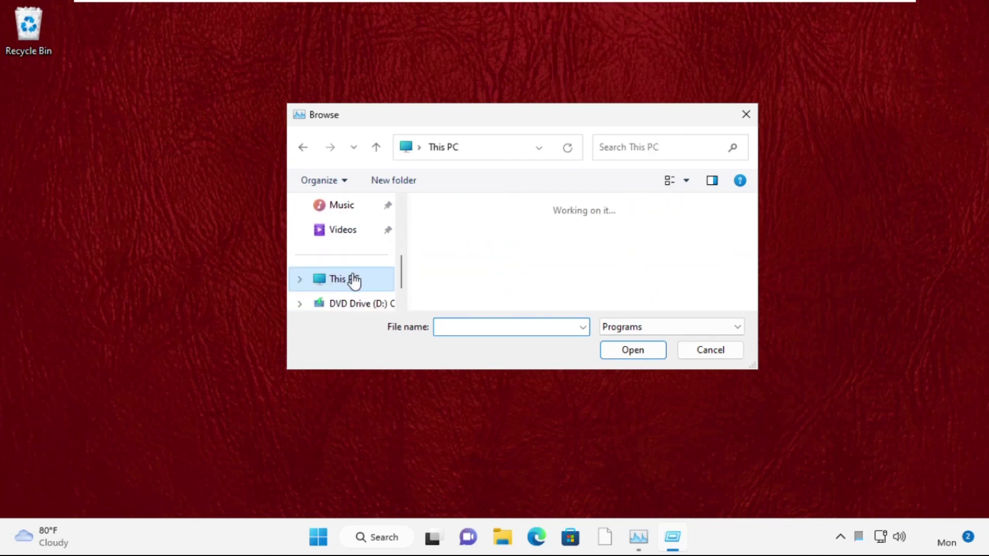
double_click(510, 242)
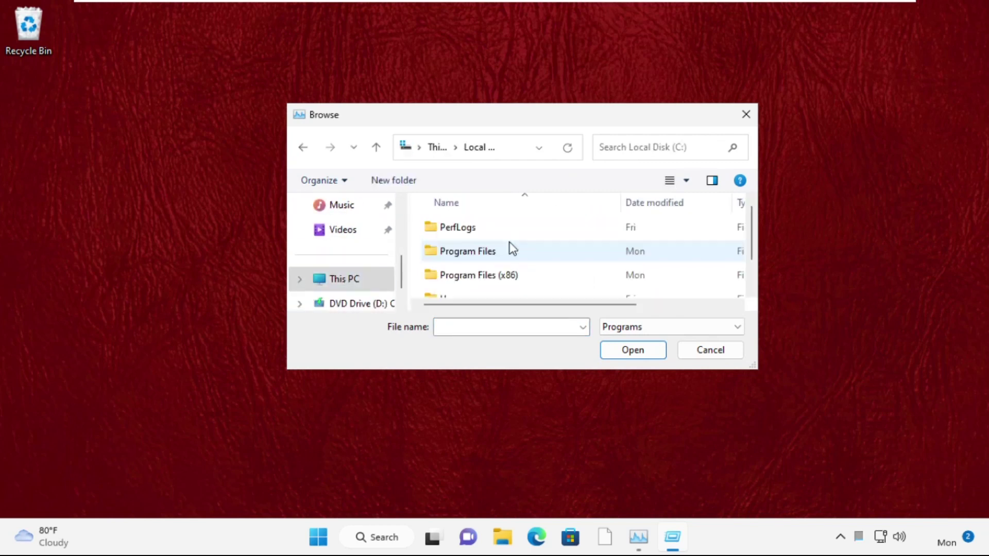
scroll(511, 247, down, 1)
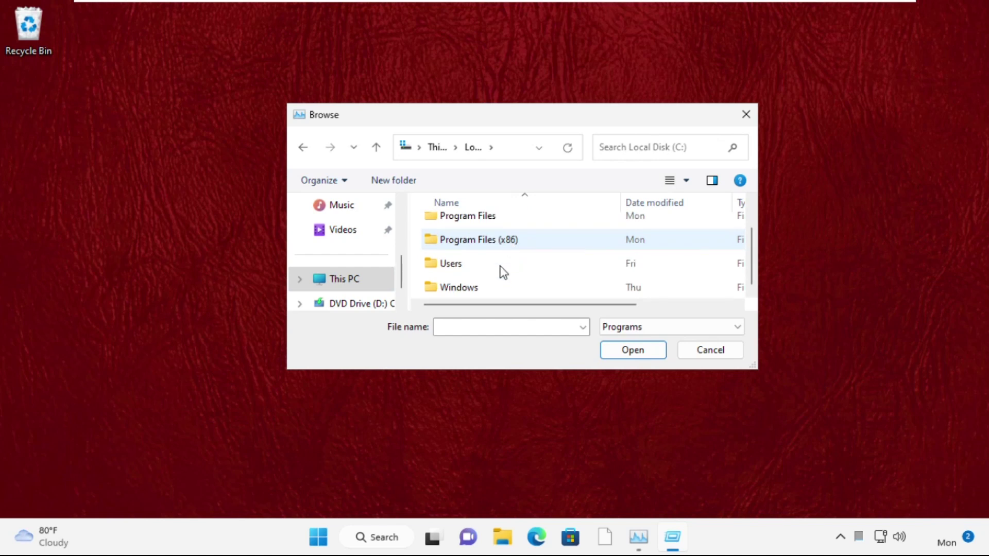
double_click(468, 292)
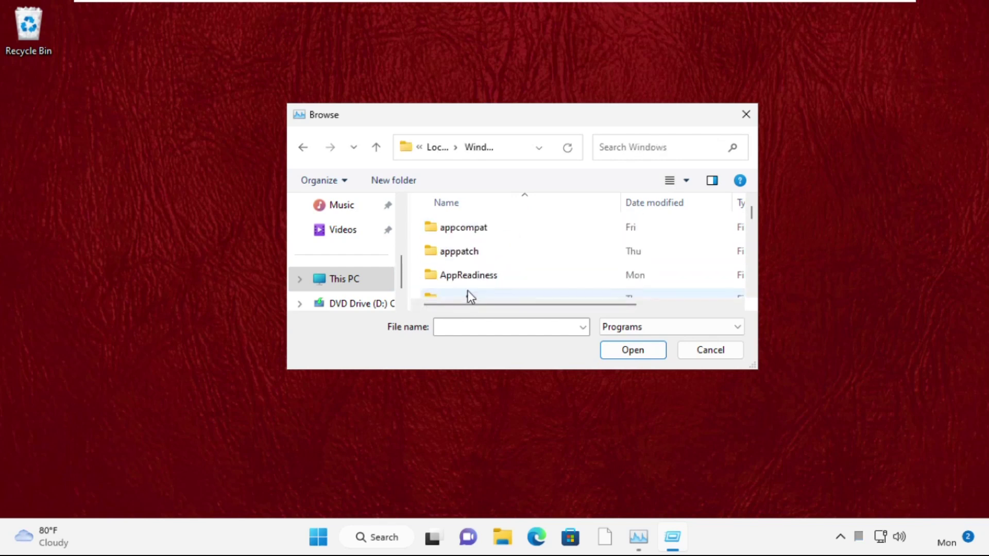
click(477, 261)
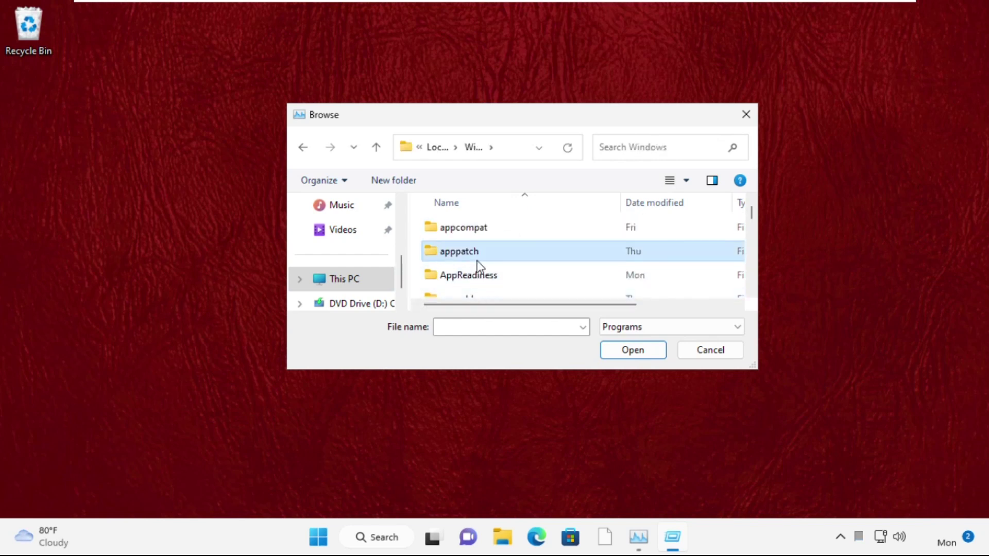
scroll(479, 266, down, 20)
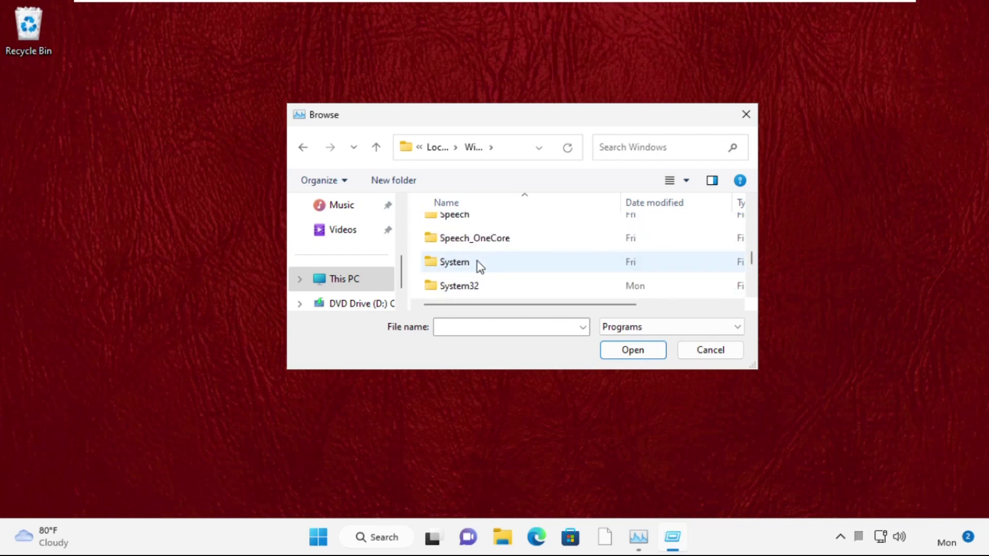
scroll(479, 266, down, 1)
click(482, 242)
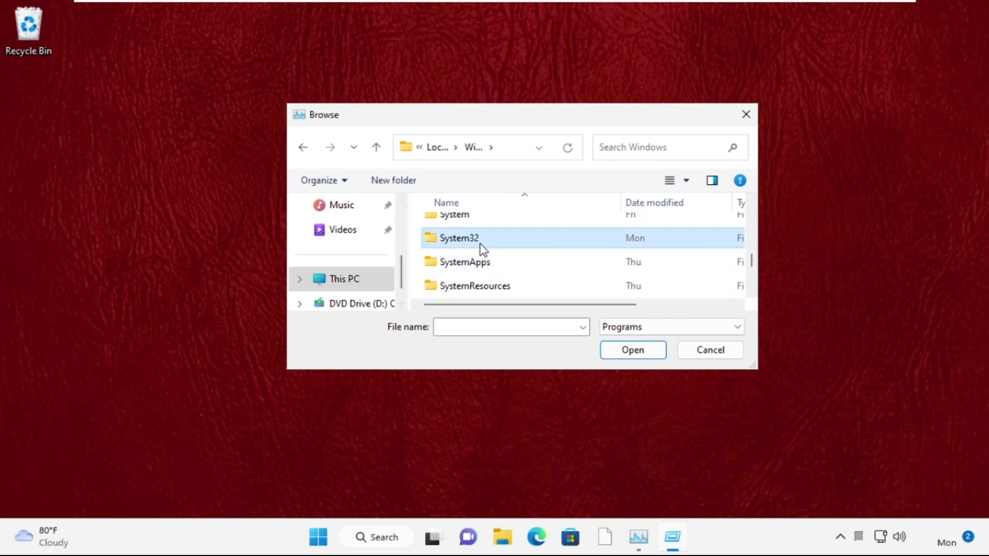
double_click(471, 242)
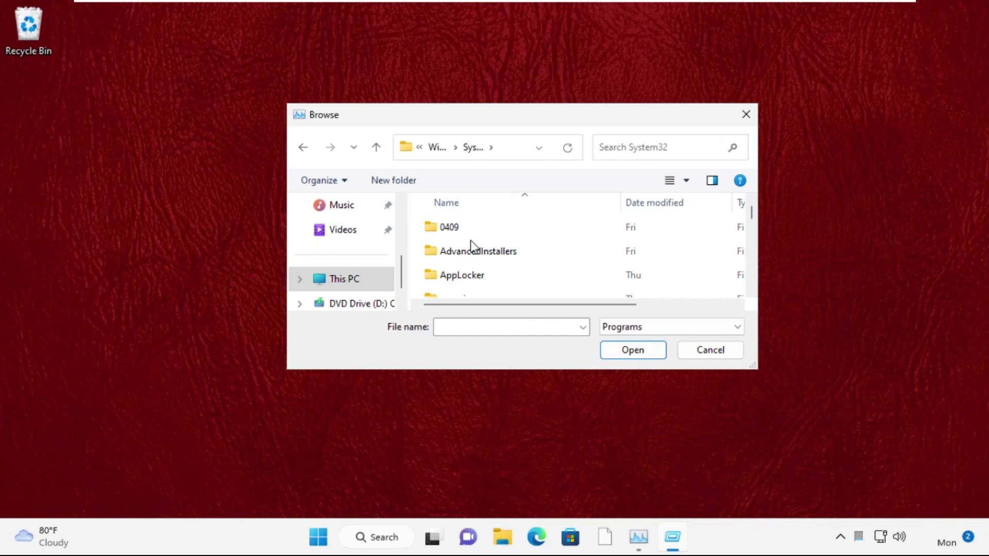
Step: Choose cmd as the new task and tick administrative privileges
text(change)
scroll(473, 247, down, 2)
scroll(472, 245, down, 3)
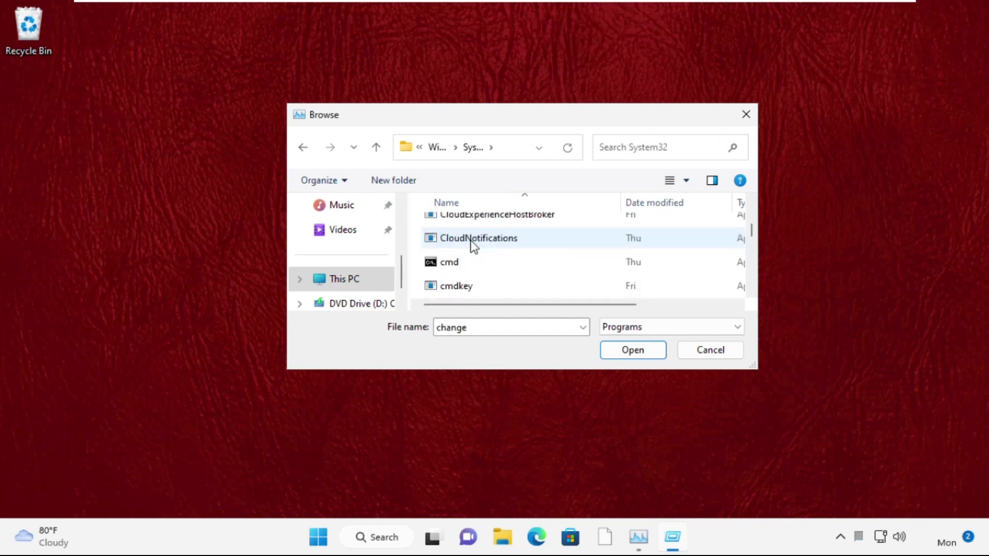
scroll(470, 244, up, 1)
click(468, 248)
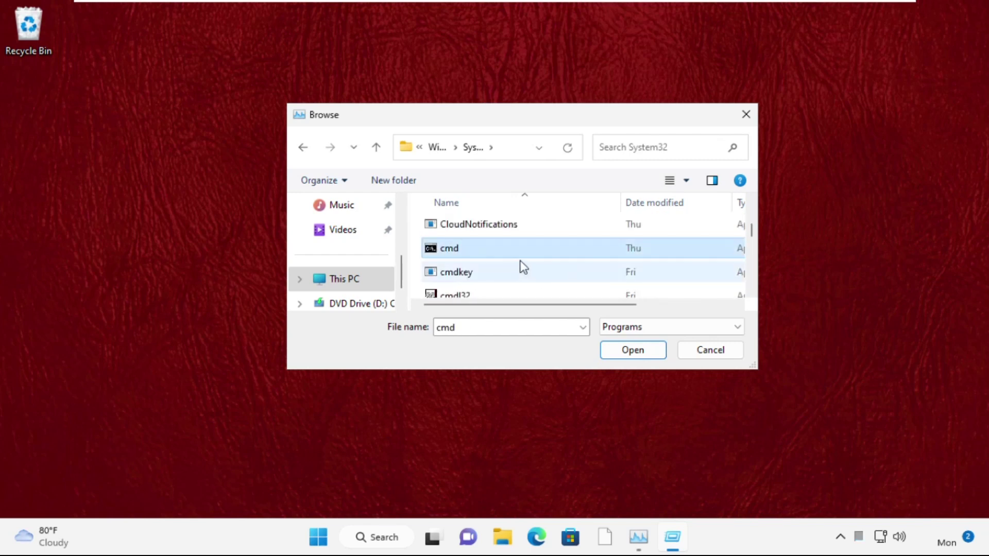
click(631, 351)
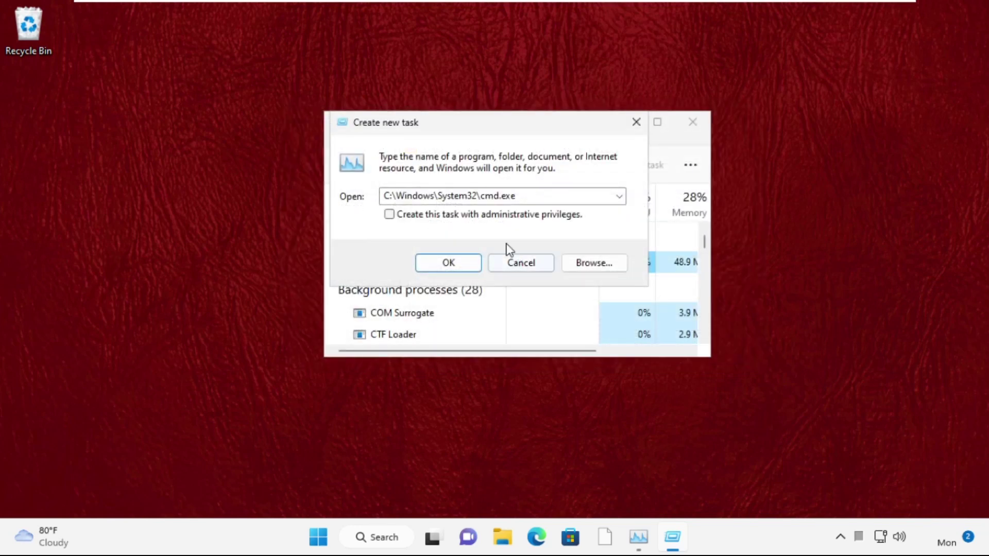
click(390, 221)
Step: Launch the admin console, close Task Manager, and run sfc /scanfile=c:\windows\system32\ieframe.dll
click(449, 263)
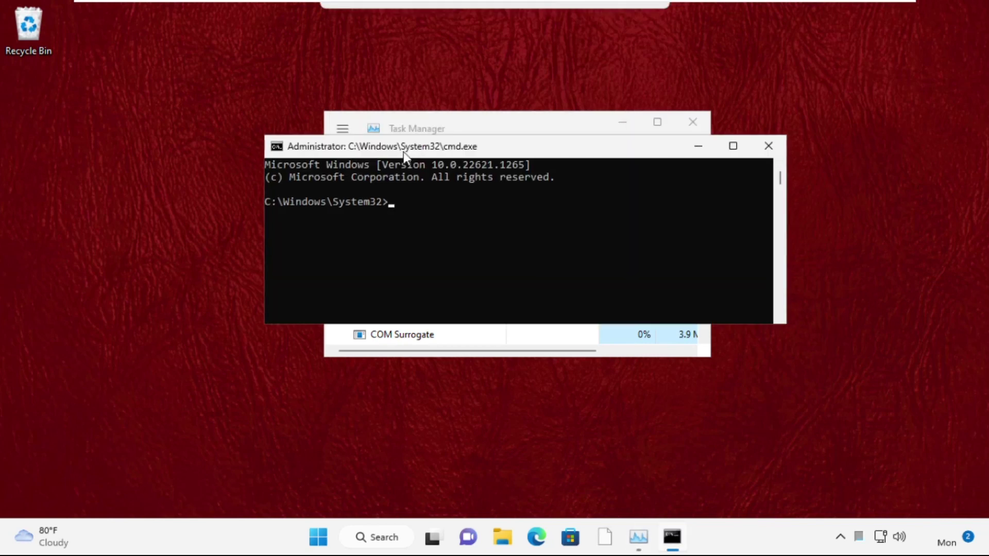
click(705, 125)
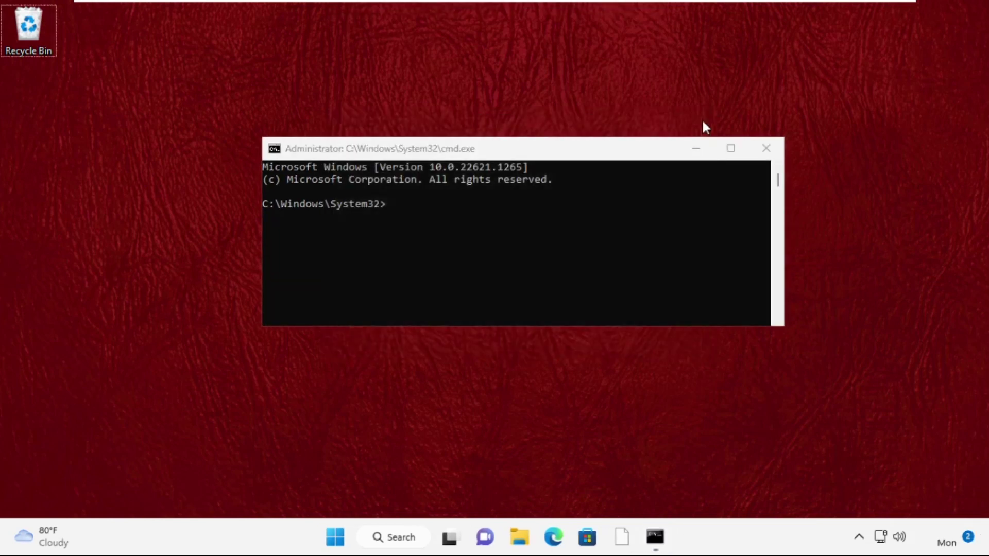
click(419, 203)
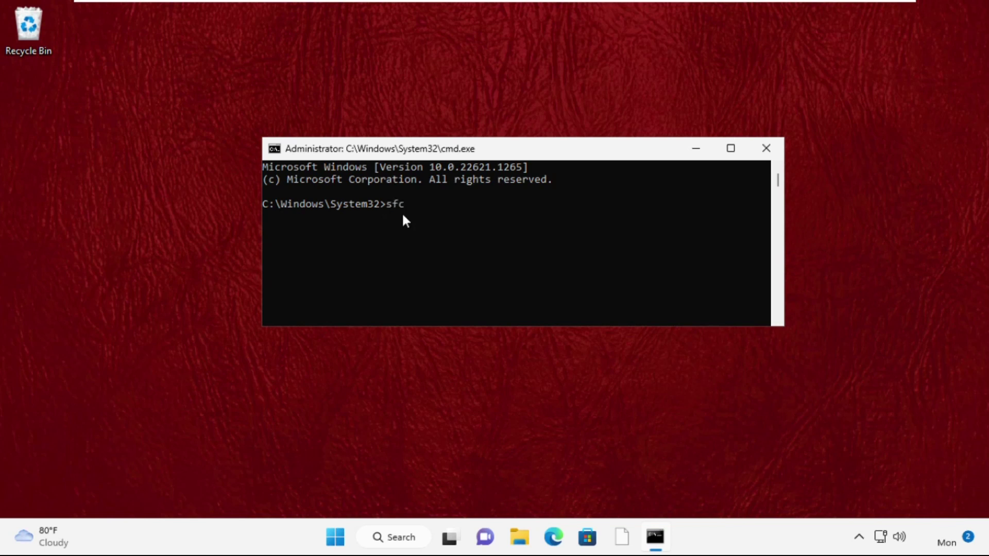
text(sfc /scanfile=c:\windows\system32)
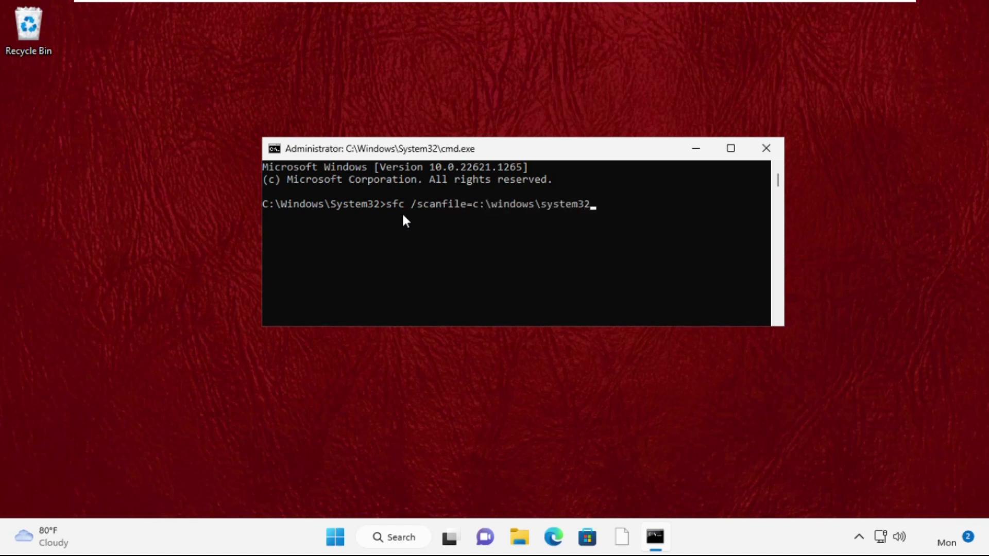
text(\ieframe.dll)
key(Return)
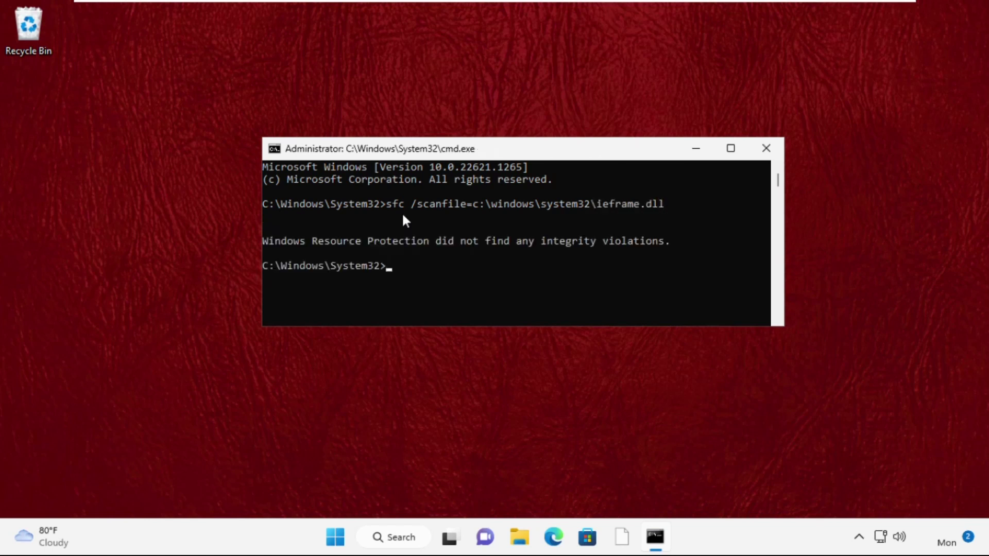
scroll(412, 221, down, 1)
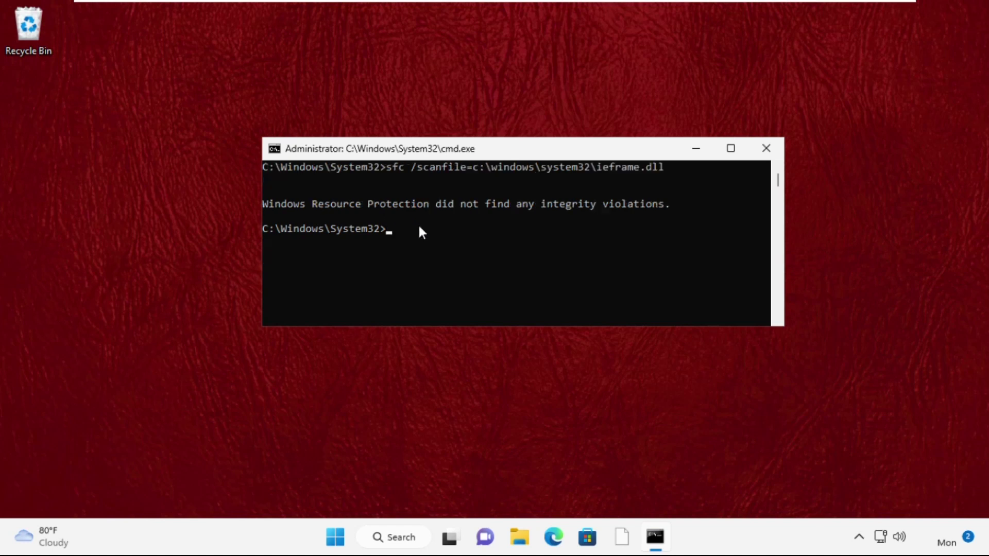
Step: Run sfc /verifyfile=c:\windows\system32\ieframe.dll, then exit the console
text(sfc )
text(/verifyfile)
text(=c:\)
text(windows)
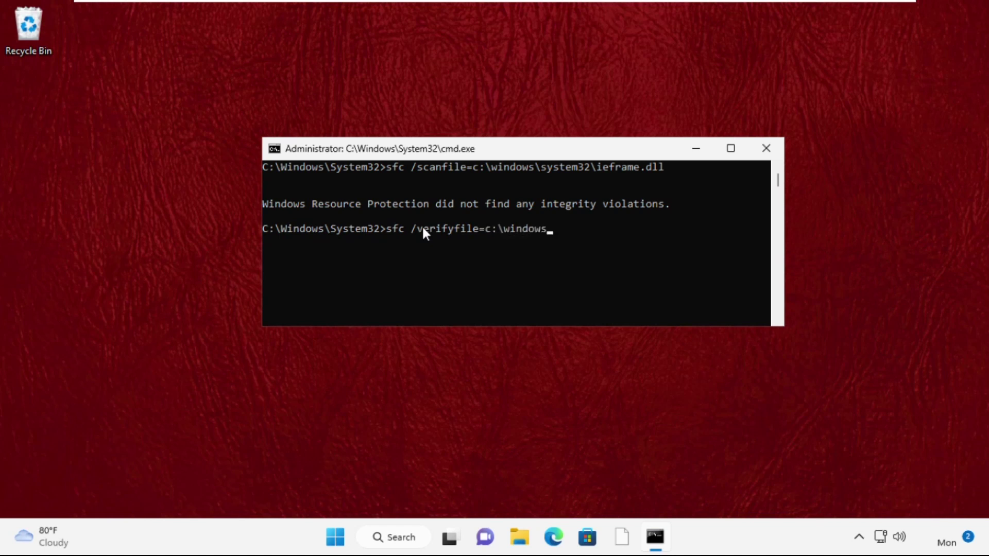
text(\system32\ieframe.dll)
key(Return)
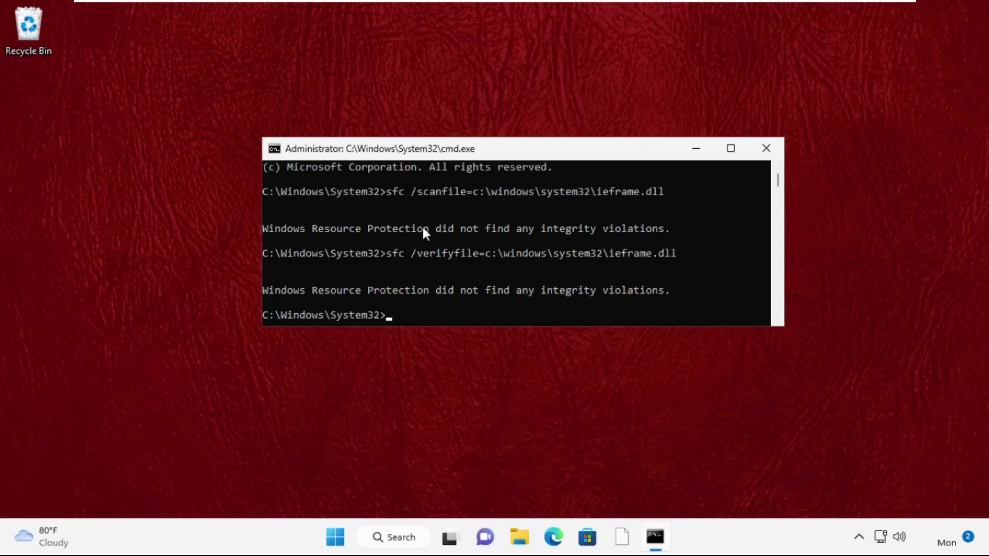
text(exit)
key(Return)
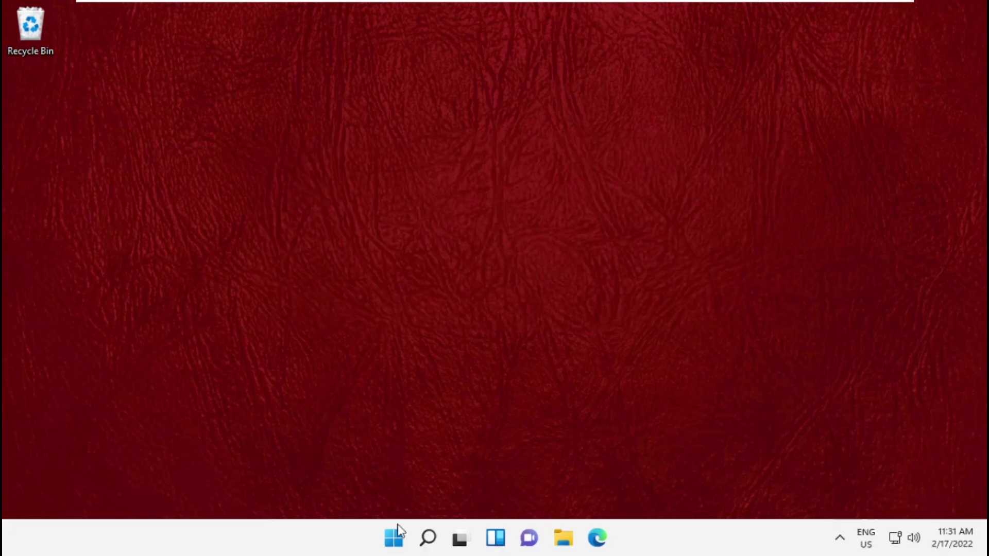
Step: Go to Settings > Network & internet > Ethernet and edit the DNS server assignment
click(395, 537)
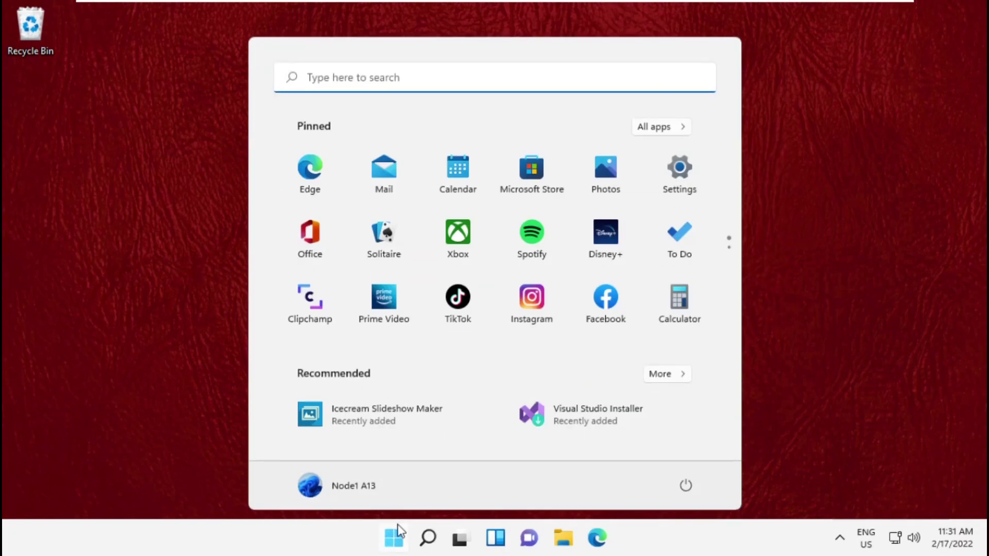
click(668, 167)
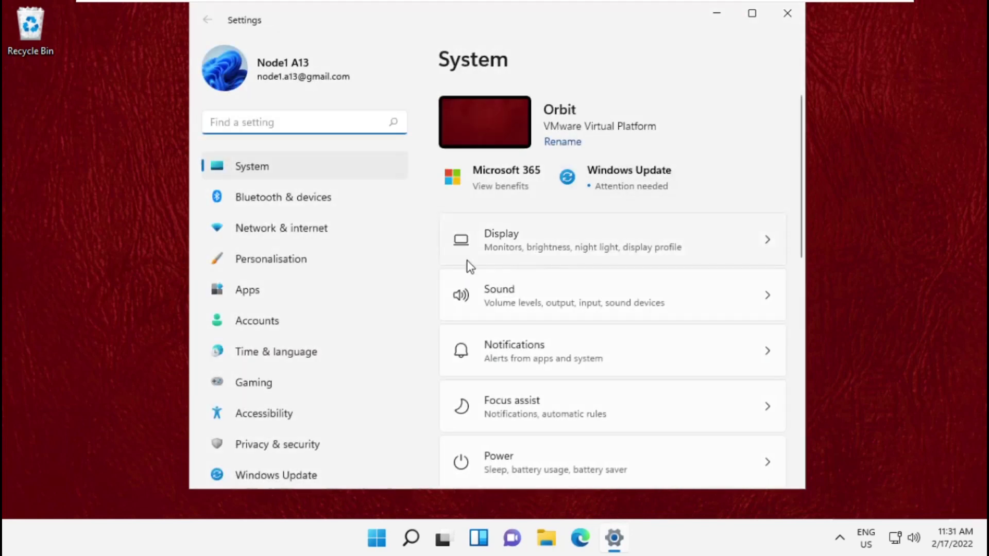
click(335, 231)
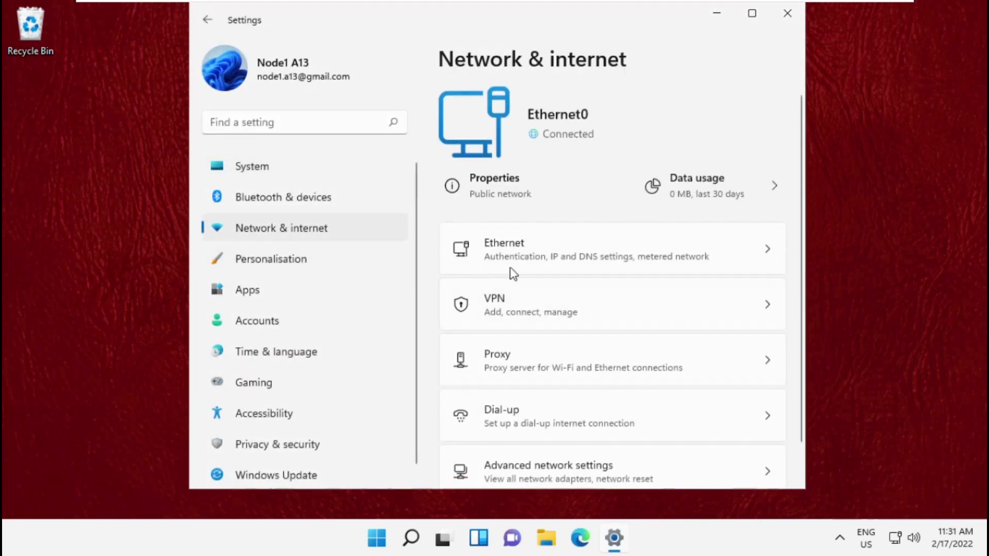
click(528, 259)
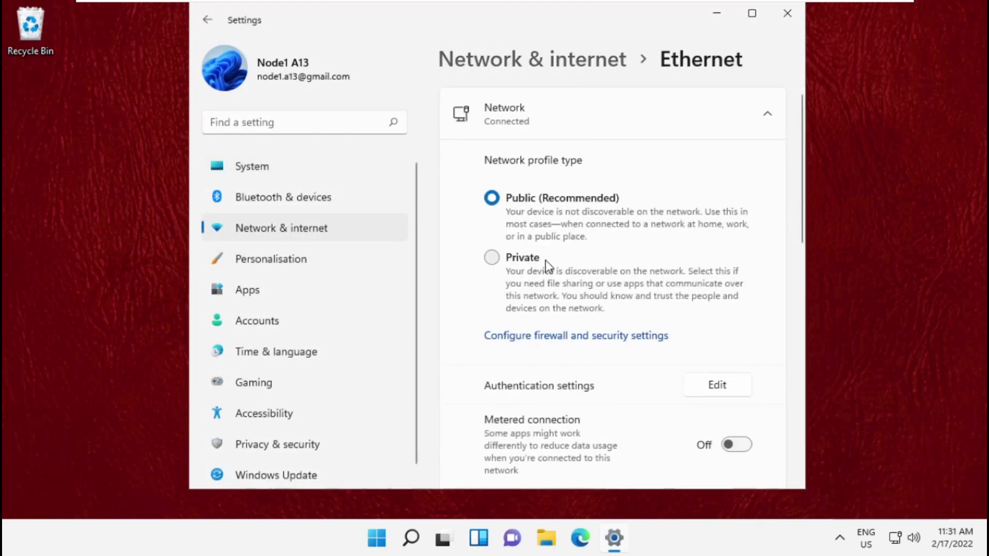
scroll(548, 266, down, 3)
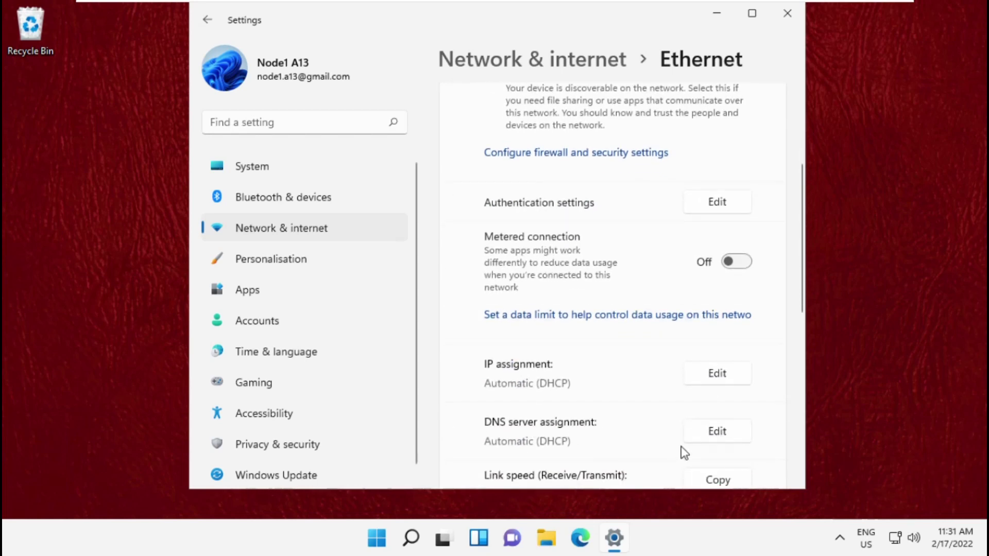
click(712, 432)
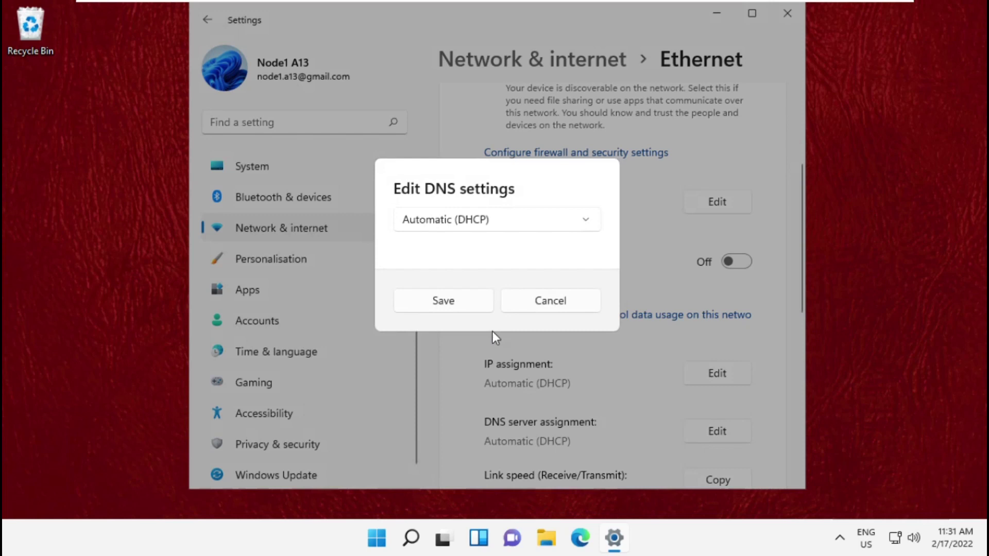
Step: Switch DNS to Manual, enable IPv4, and set preferred DNS 8.8.8.8 with encryption preferred
click(503, 231)
click(462, 249)
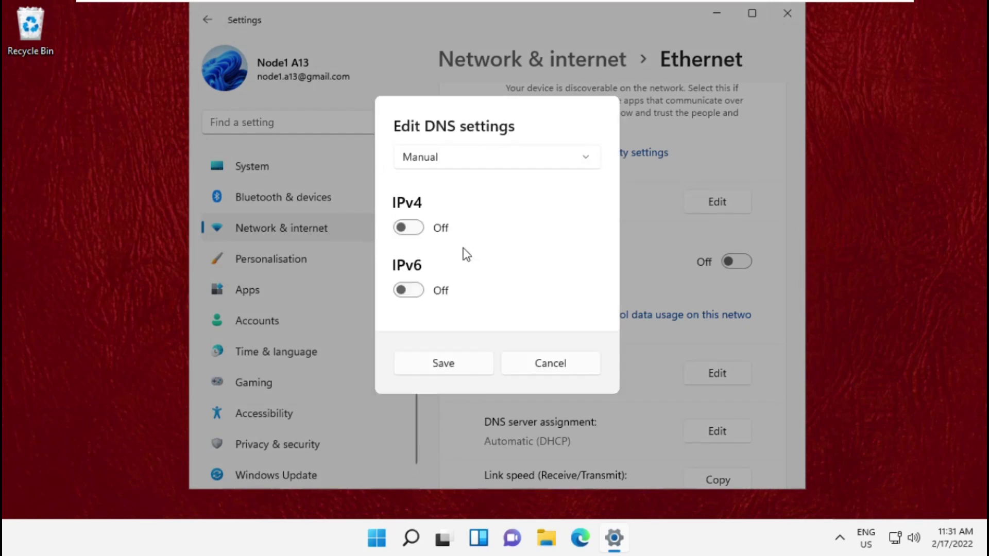
click(408, 230)
click(484, 190)
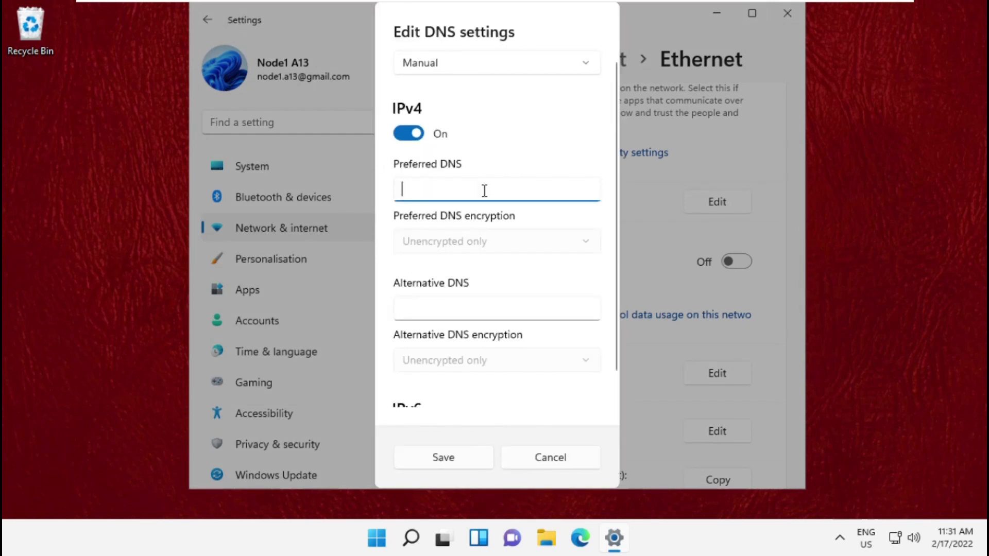
text(8.8.8.8)
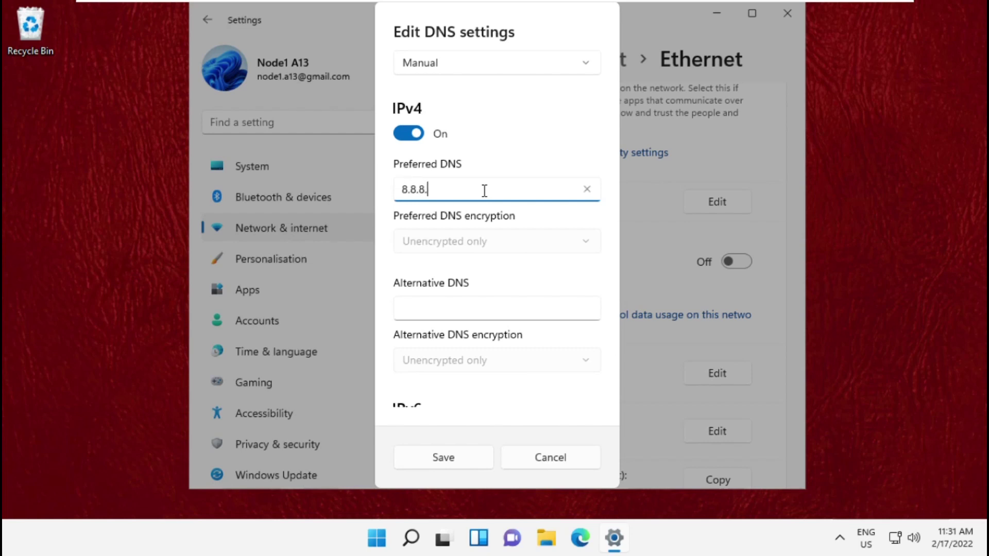
click(476, 246)
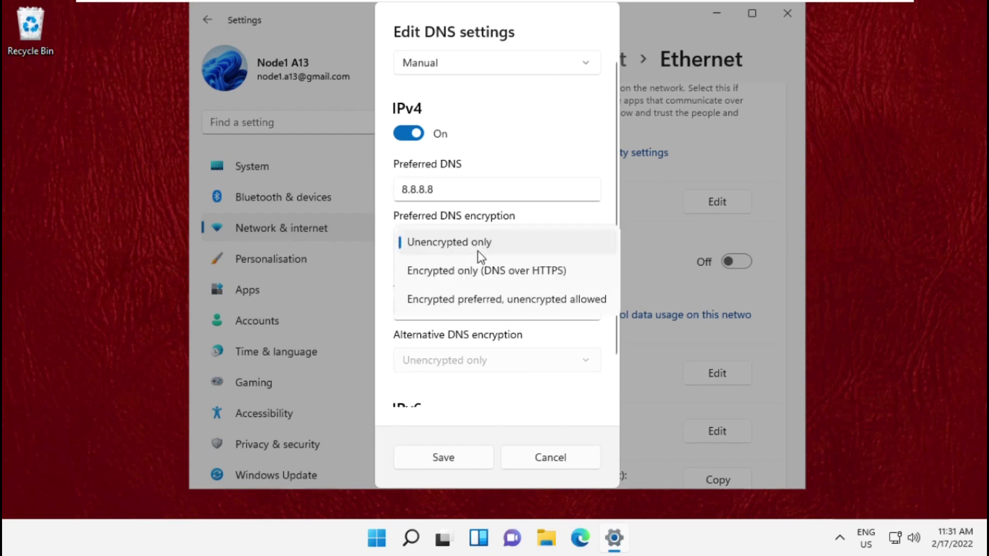
click(488, 294)
Step: Set alternate DNS 8.8.4.4 with encryption preferred, save, and close Settings
click(484, 313)
text(8.8.4.4)
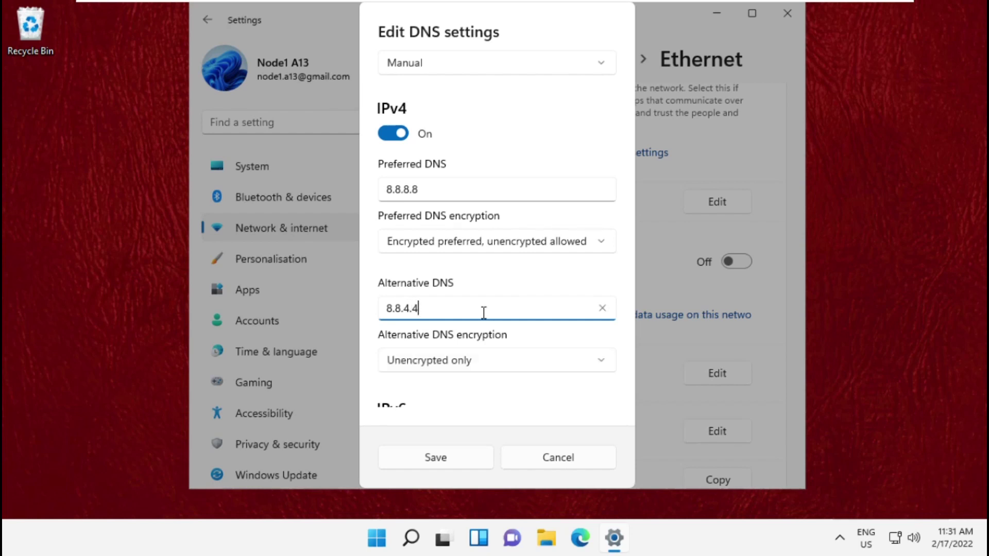
click(474, 363)
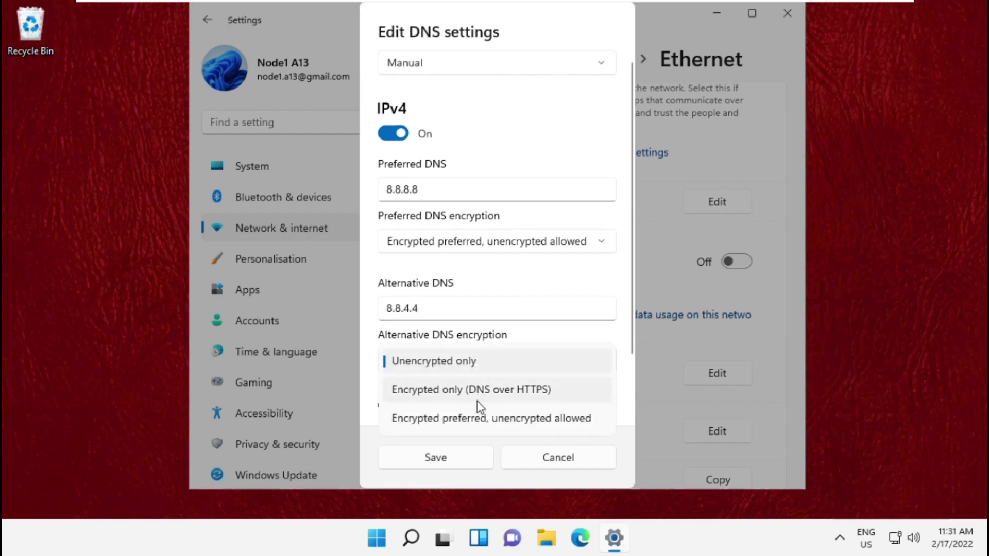
click(478, 416)
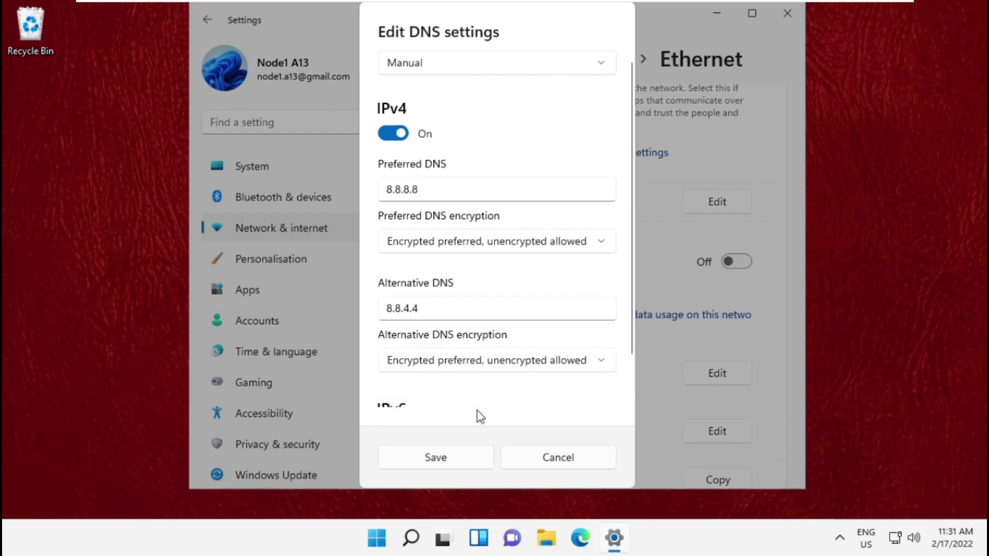
click(437, 461)
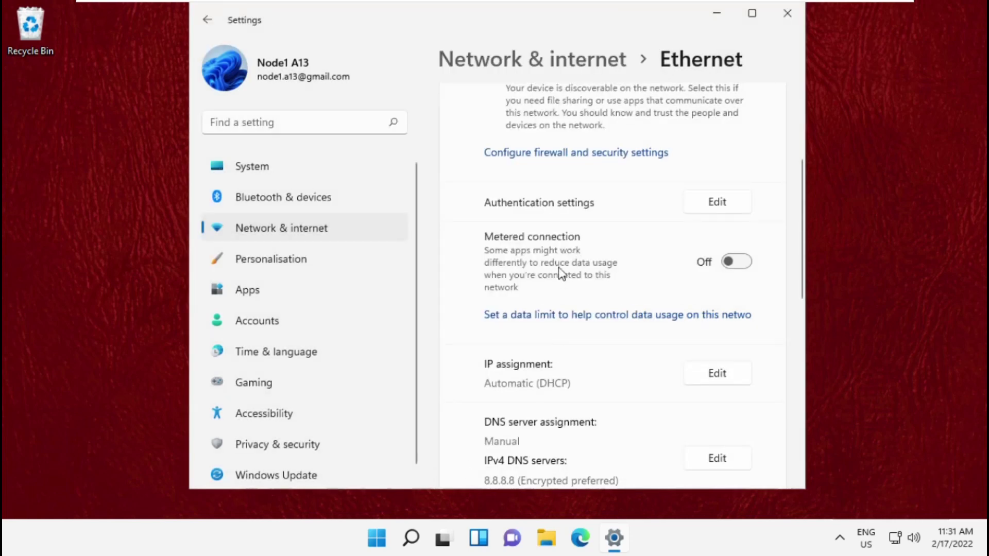
click(787, 14)
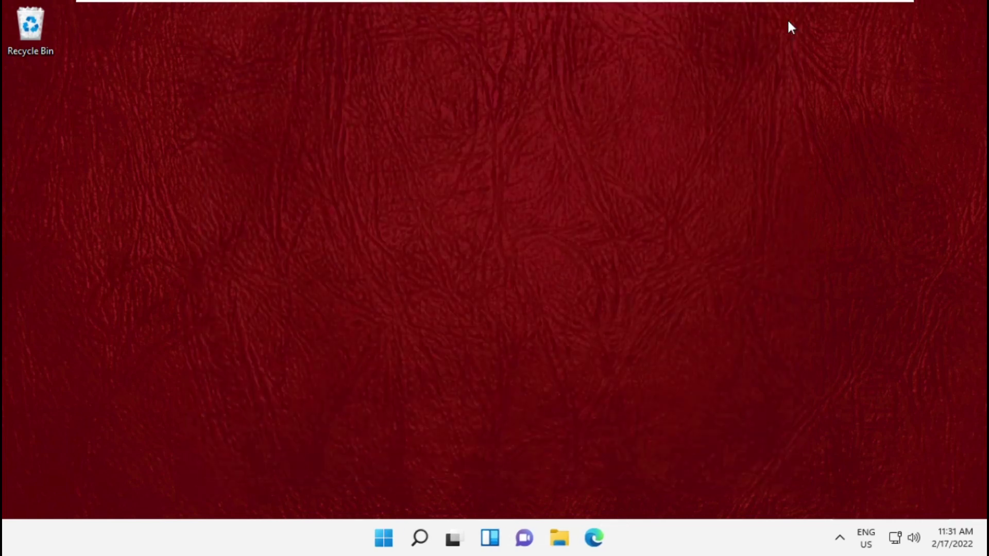